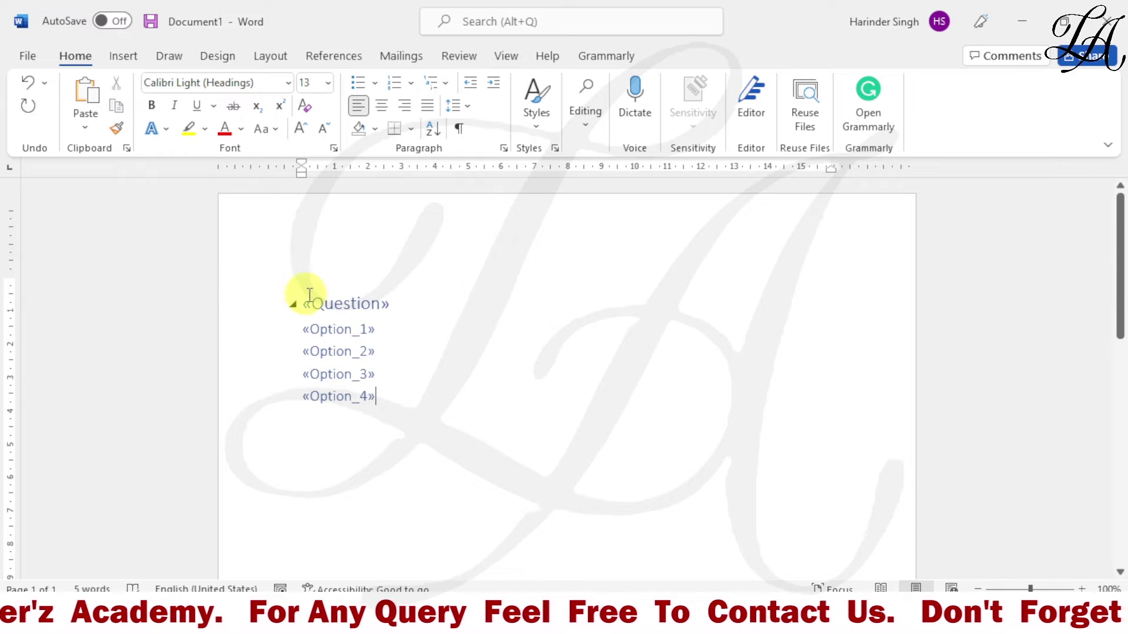
- Make the Question merge field bold and enlarge it to 48 pt
{"action": "left_click_drag", "start_coordinate": [302, 303], "coordinate": [423, 311]}
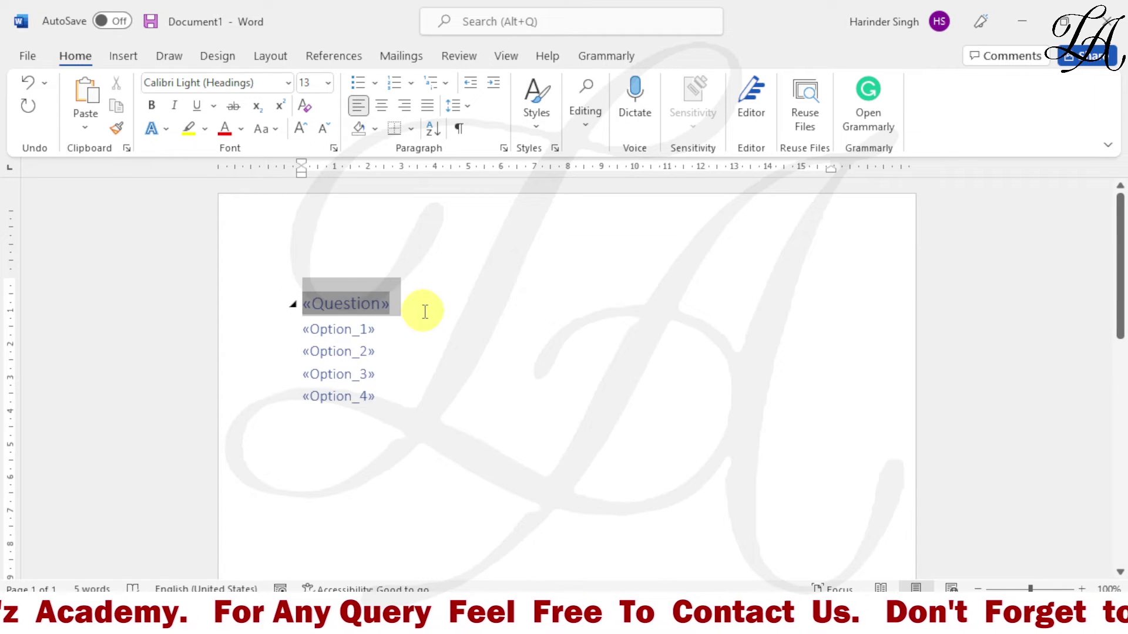
{"action": "left_click", "coordinate": [157, 106]}
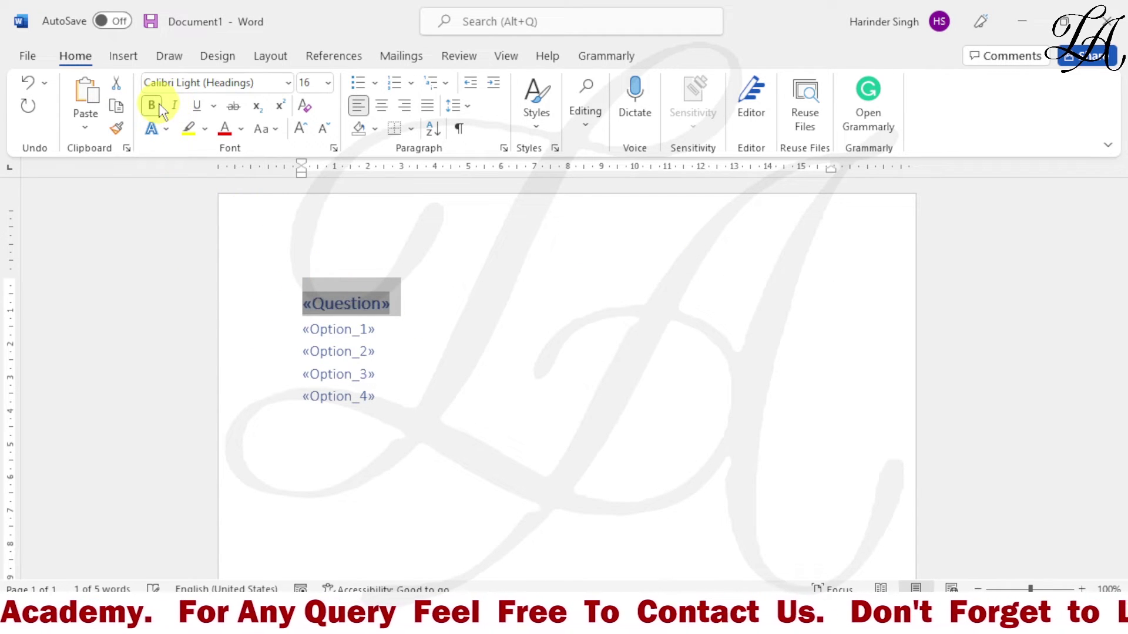
{"action": "left_click", "coordinate": [299, 132]}
{"action": "left_click", "coordinate": [299, 131]}
{"action": "left_click", "coordinate": [299, 131]}
{"action": "left_click", "coordinate": [299, 132]}
{"action": "left_click", "coordinate": [299, 132]}
{"action": "left_click", "coordinate": [299, 132]}
{"action": "left_click", "coordinate": [299, 132]}
{"action": "left_click", "coordinate": [299, 132]}
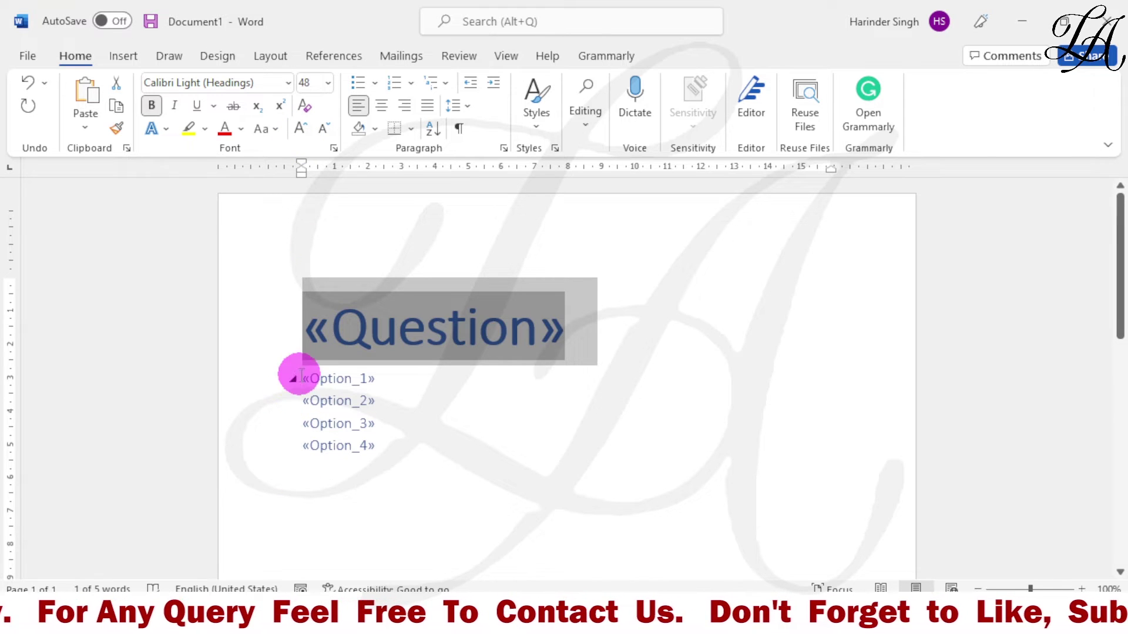
- Turn the four Option merge fields into a bulleted list and enlarge them to 20 pt
{"action": "left_click_drag", "start_coordinate": [294, 379], "coordinate": [378, 463]}
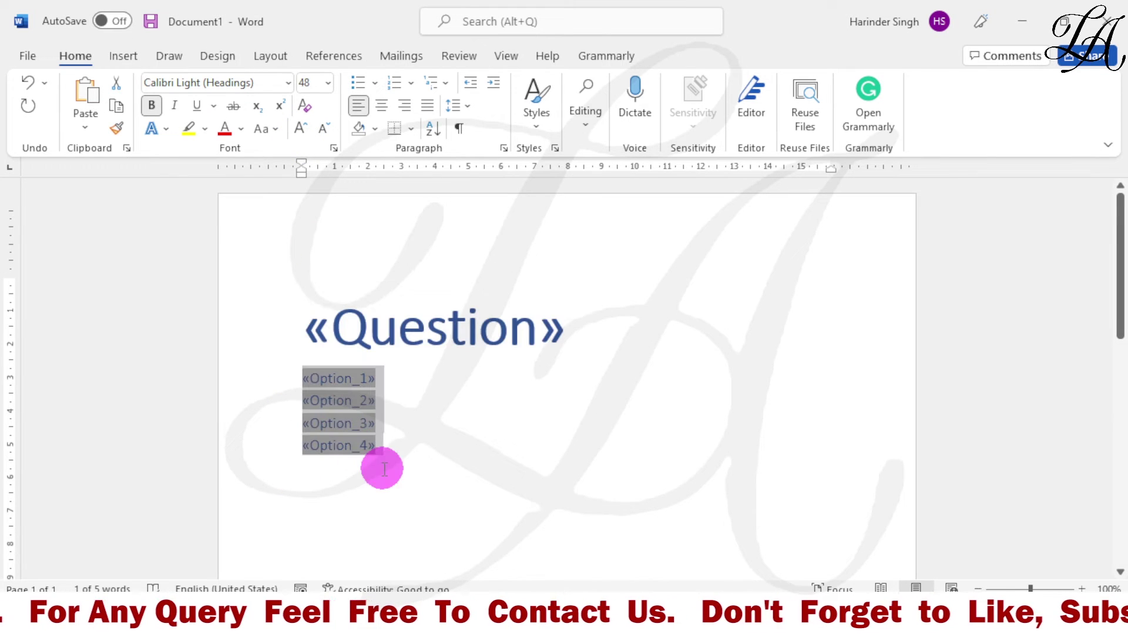
{"action": "left_click", "coordinate": [361, 81]}
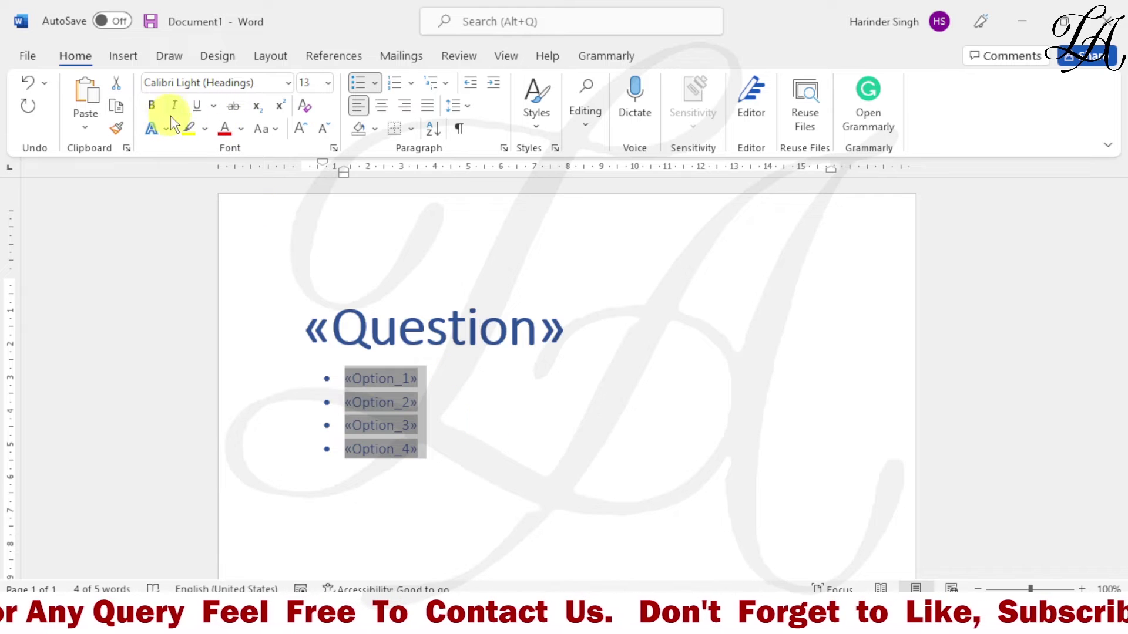
{"action": "left_click", "coordinate": [306, 130]}
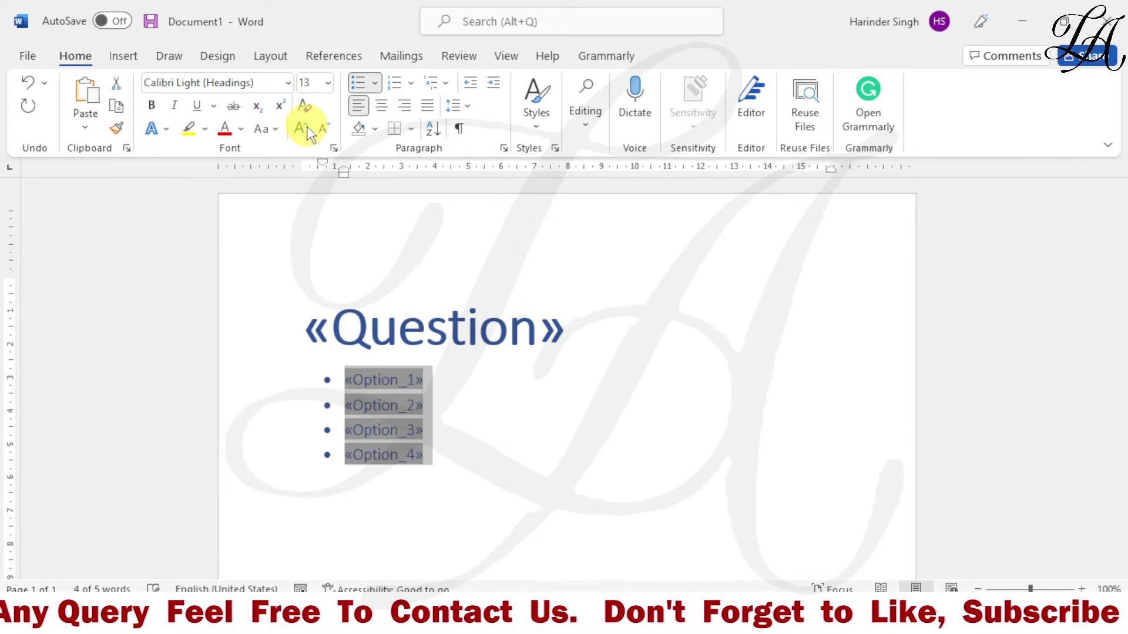
{"action": "left_click", "coordinate": [306, 129]}
{"action": "left_click", "coordinate": [307, 129]}
{"action": "left_click", "coordinate": [306, 130]}
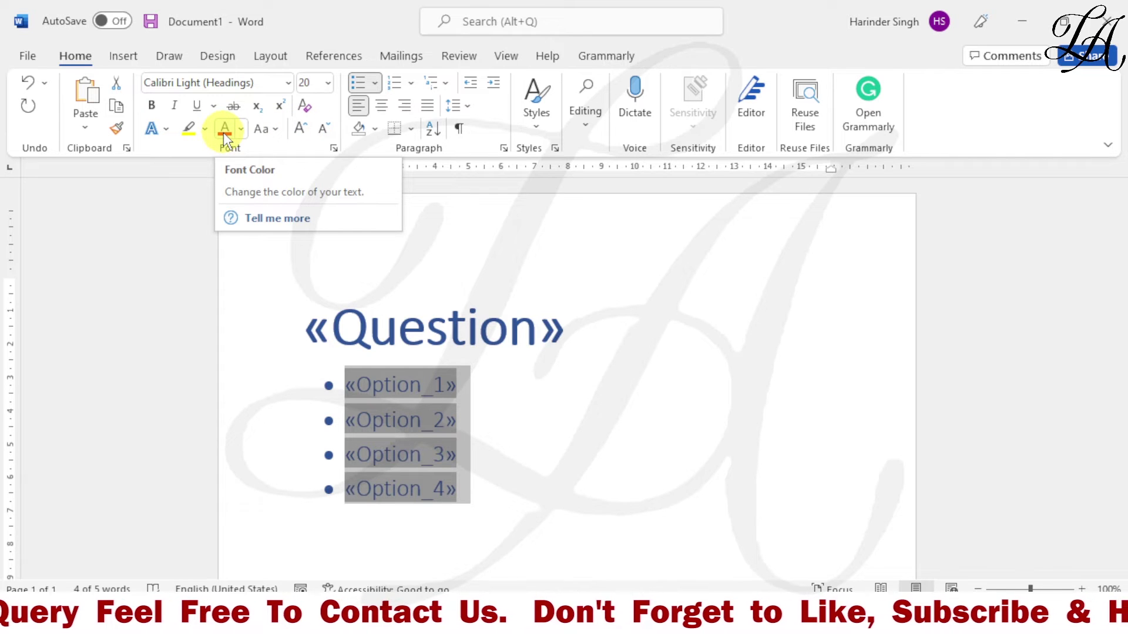
- Colour the four Option fields dark gold and the Question field green
{"action": "left_click", "coordinate": [240, 129]}
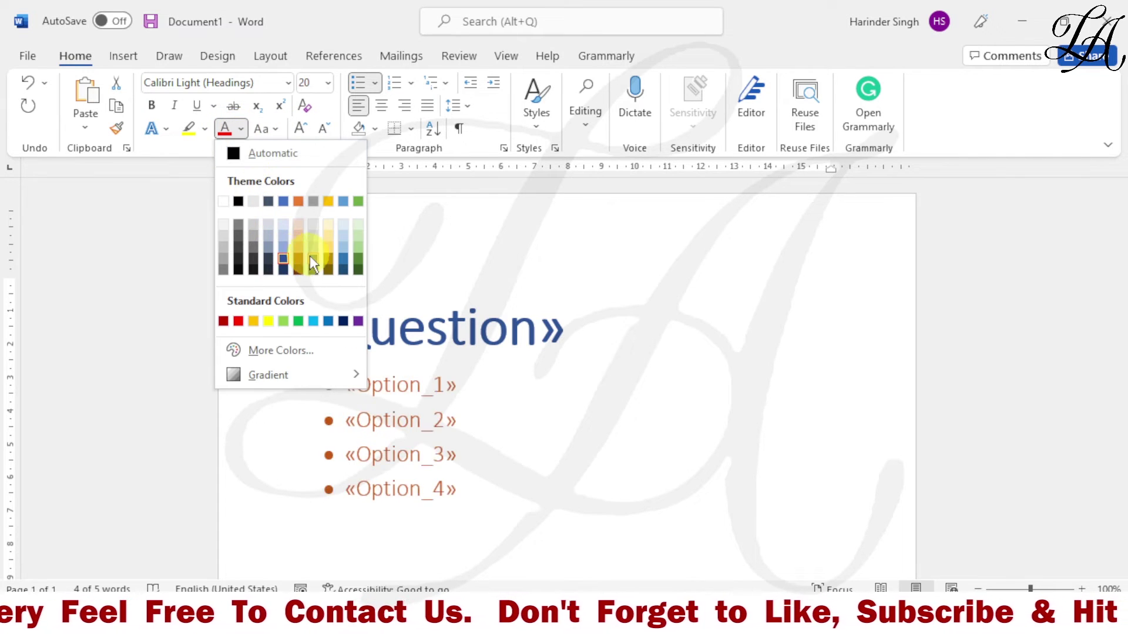
{"action": "left_click", "coordinate": [329, 263]}
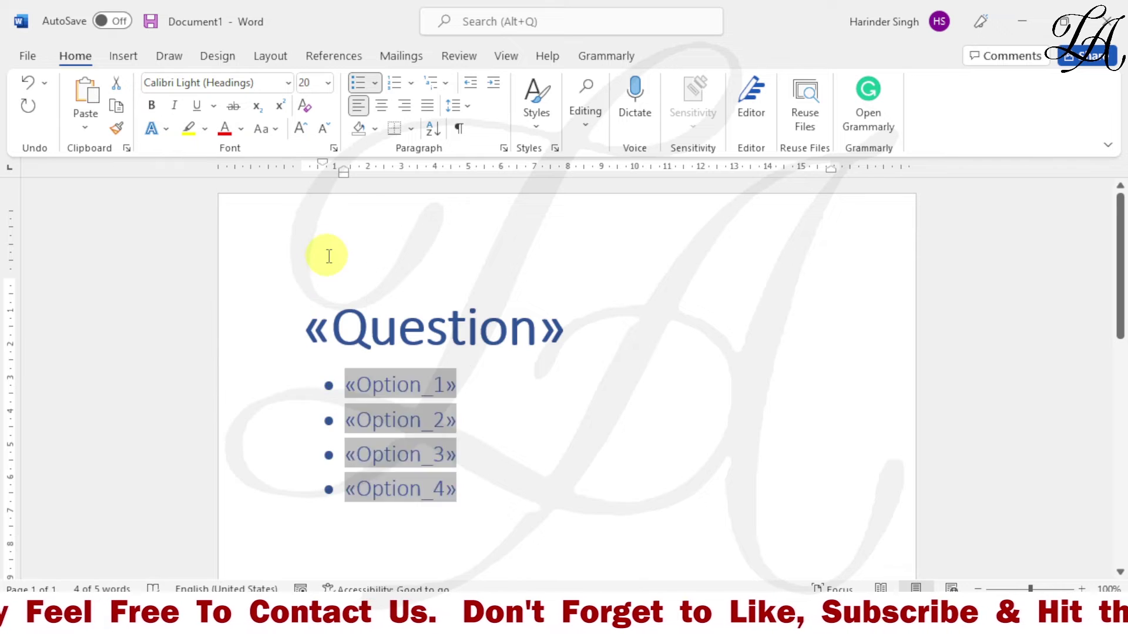
{"action": "left_click_drag", "start_coordinate": [306, 328], "coordinate": [599, 345]}
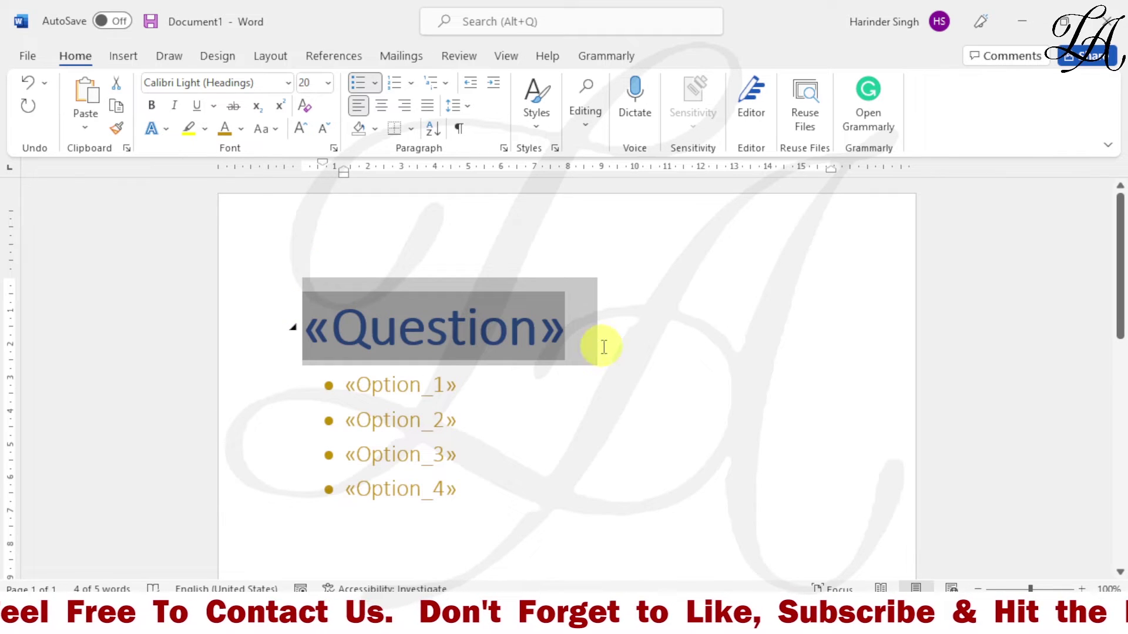
{"action": "left_click", "coordinate": [240, 129]}
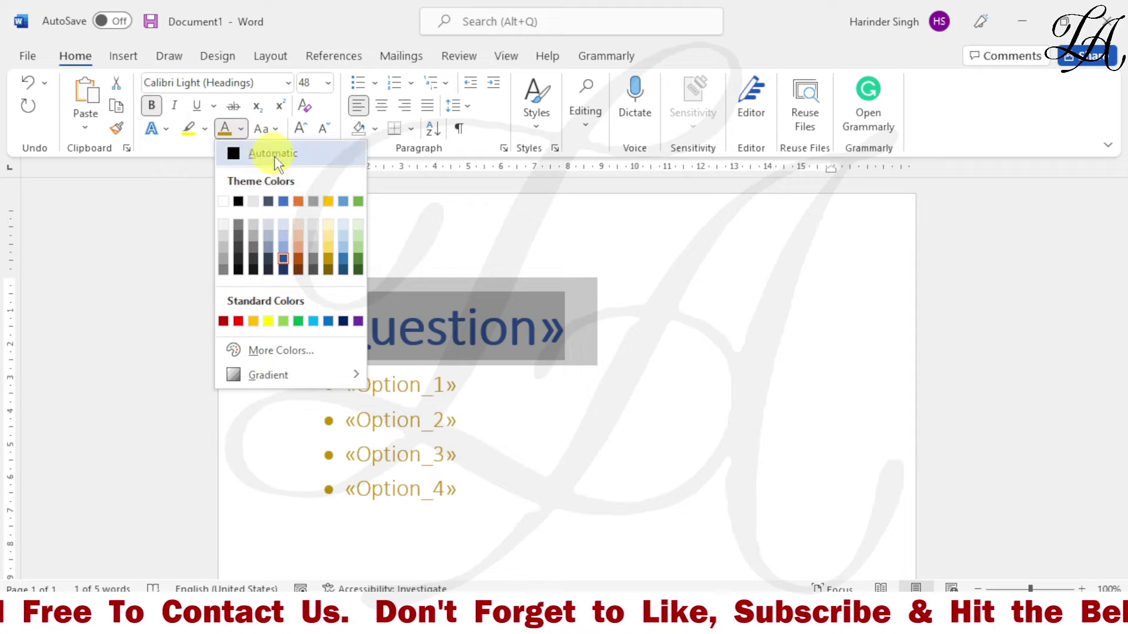
{"action": "left_click", "coordinate": [357, 202]}
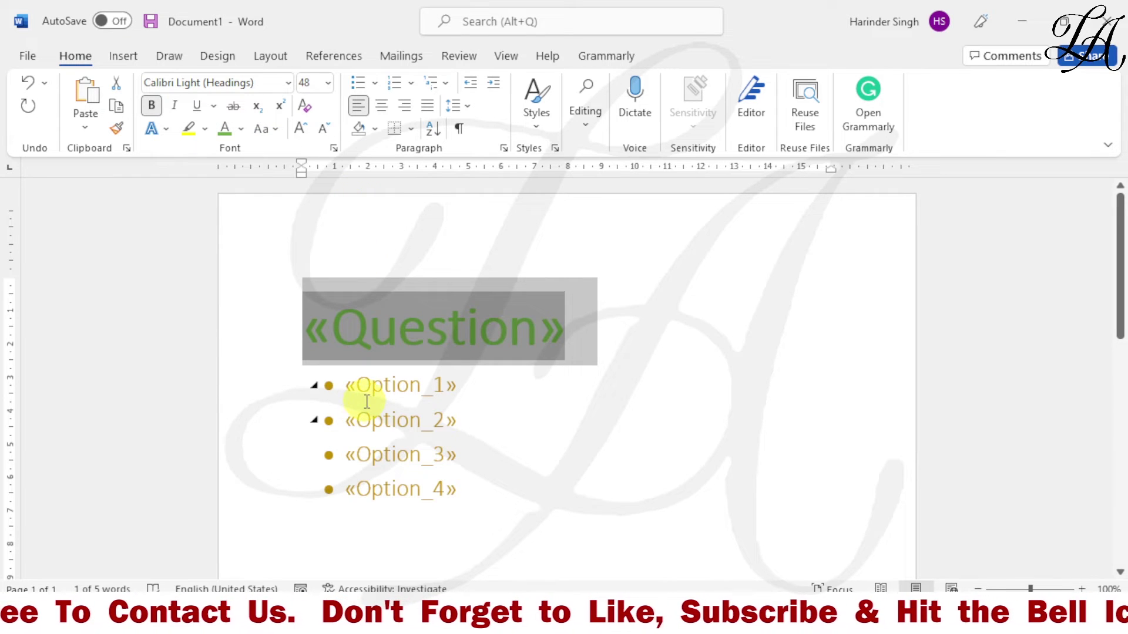
- Reduce the indent of the bulleted Option fields slightly and enlarge their text to 24 pt
{"action": "left_click_drag", "start_coordinate": [319, 382], "coordinate": [312, 499]}
{"action": "left_click", "coordinate": [319, 382]}
{"action": "left_click_drag", "start_coordinate": [330, 385], "coordinate": [462, 495]}
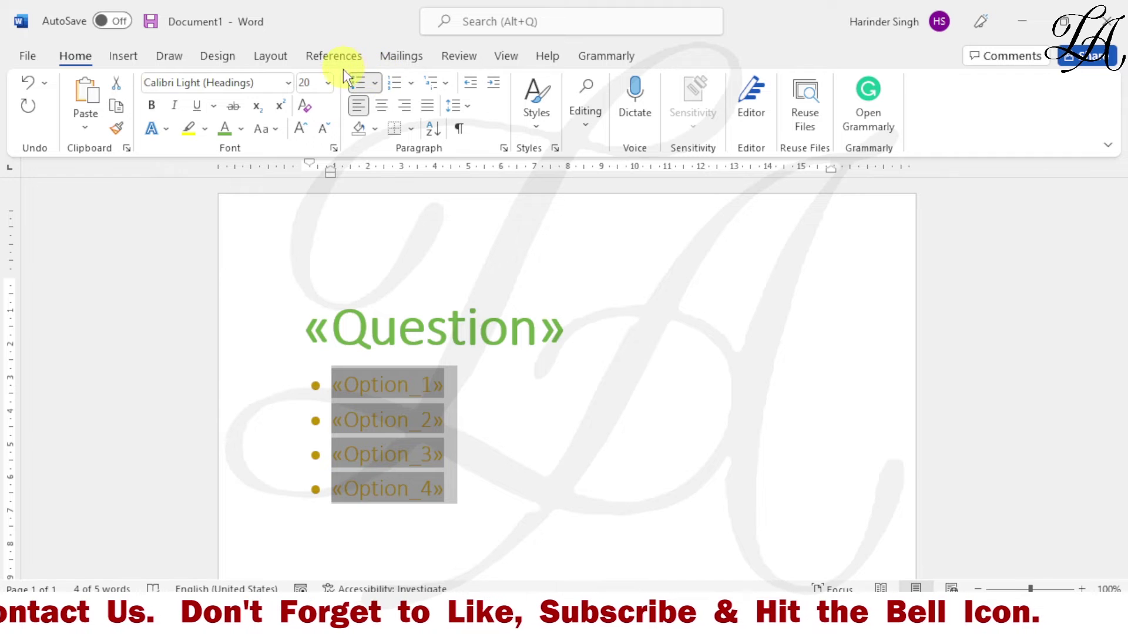
{"action": "left_click", "coordinate": [301, 131]}
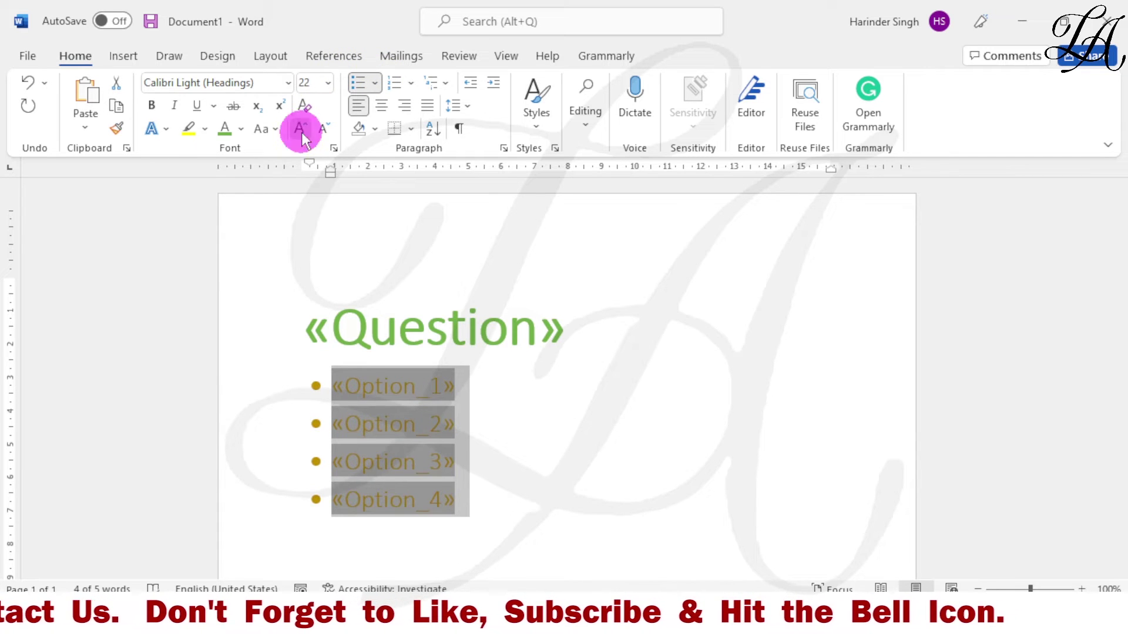
{"action": "left_click", "coordinate": [302, 132]}
{"action": "left_click", "coordinate": [603, 448]}
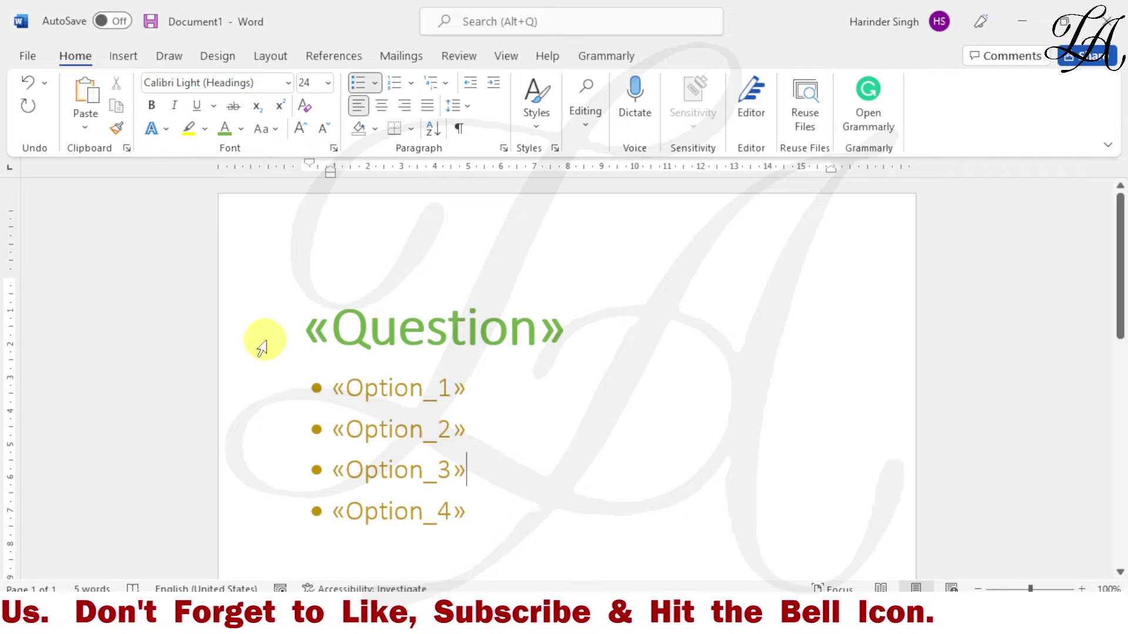
- Set the Question field's font to Amasis MT Pro Black
{"action": "left_click_drag", "start_coordinate": [295, 327], "coordinate": [667, 334]}
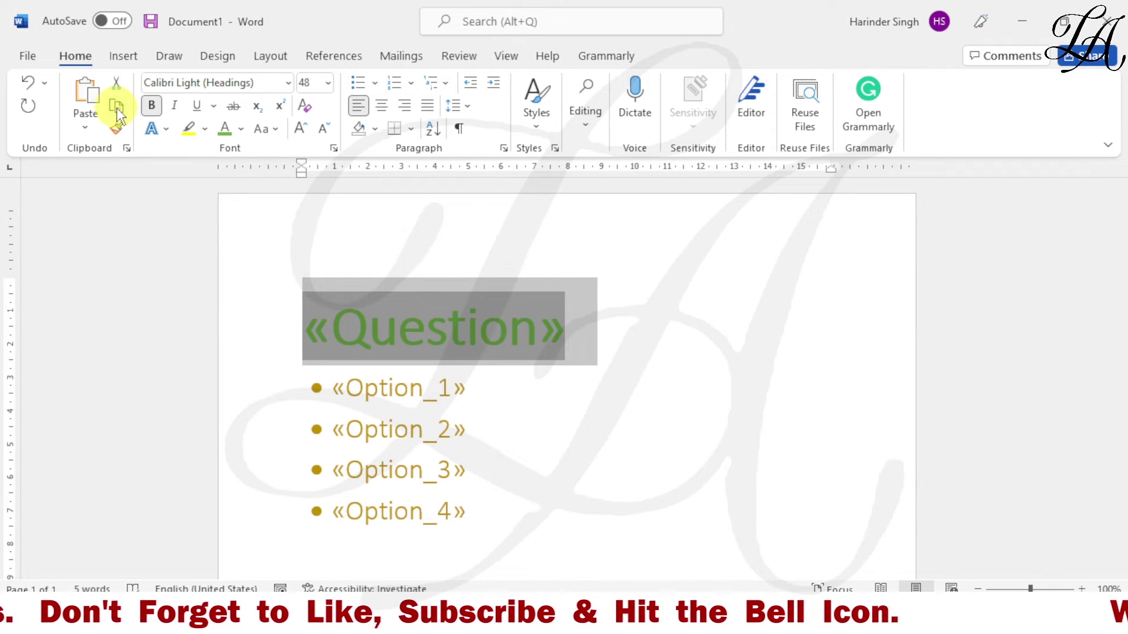
{"action": "left_click", "coordinate": [288, 83]}
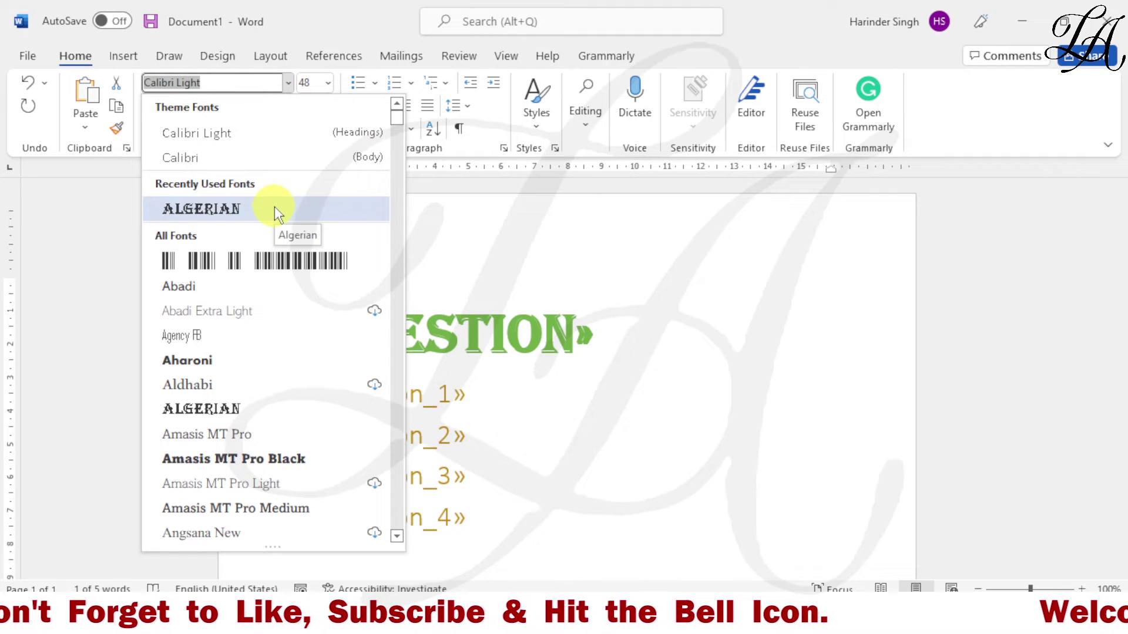
{"action": "left_click", "coordinate": [288, 457]}
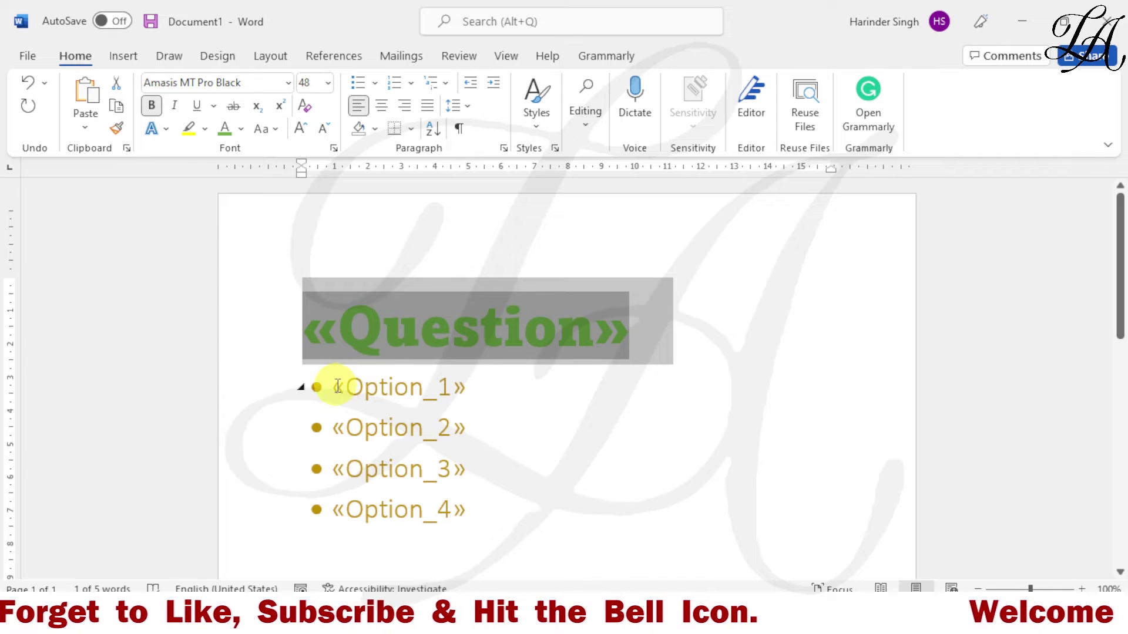
- Set the font of the four bulleted Option fields to Algerian
{"action": "left_click_drag", "start_coordinate": [341, 400], "coordinate": [470, 529]}
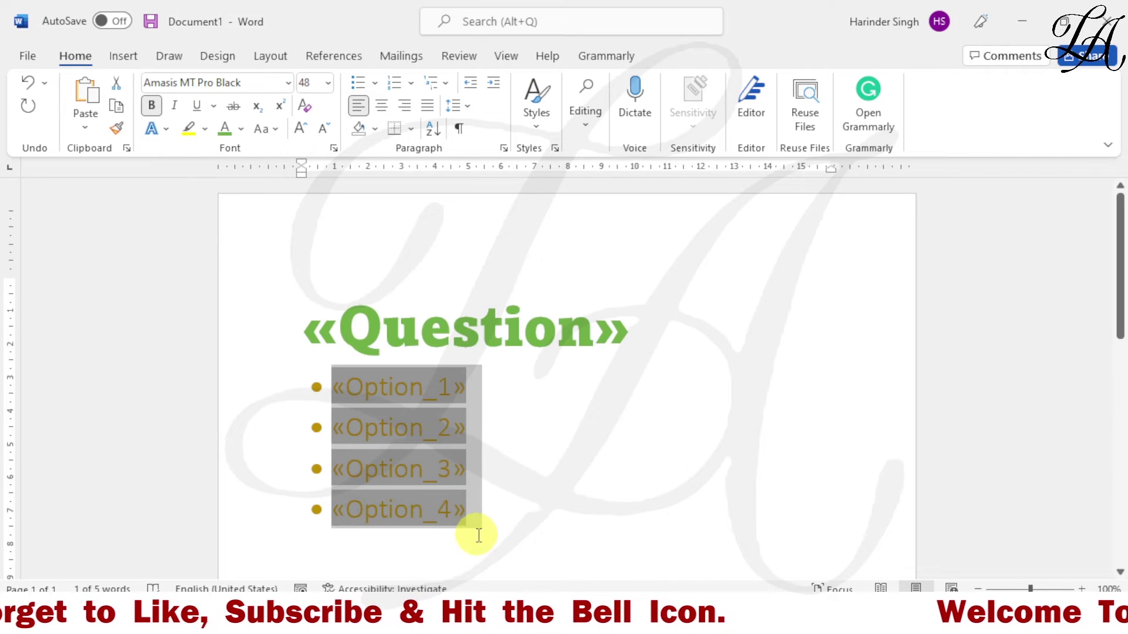
{"action": "left_click", "coordinate": [288, 83]}
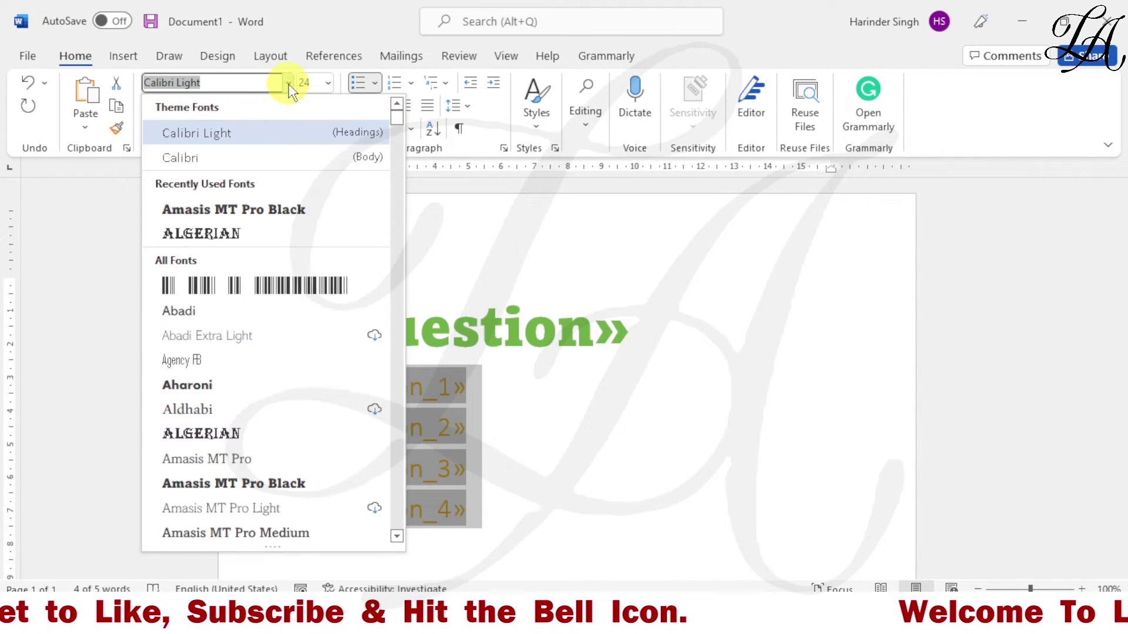
{"action": "left_click", "coordinate": [245, 233]}
{"action": "left_click", "coordinate": [668, 485]}
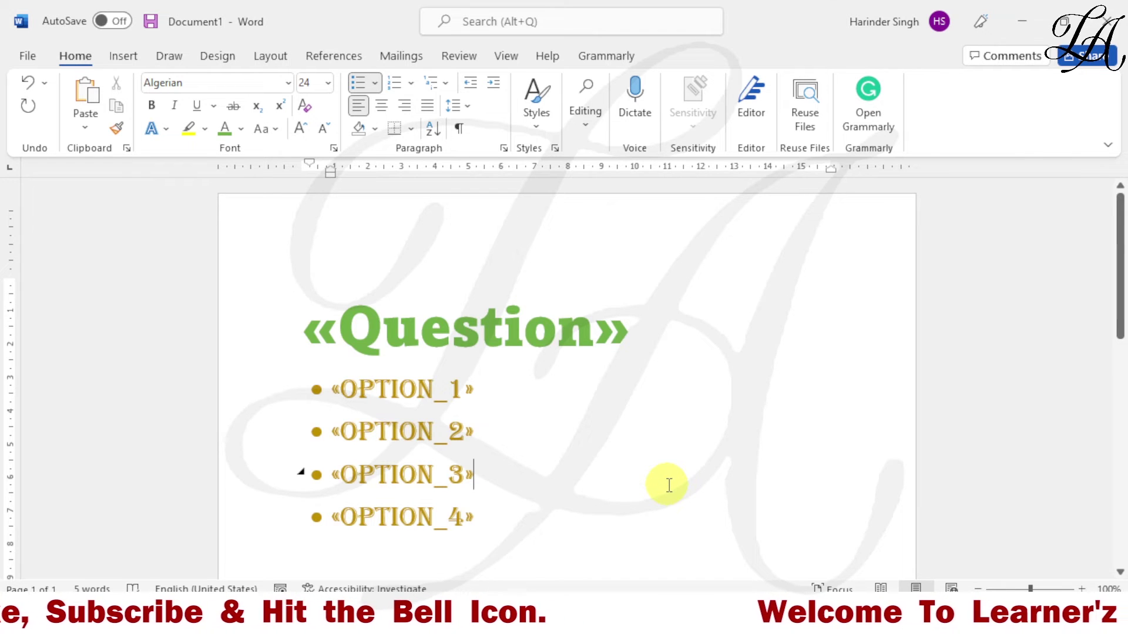
- Save the document to the Desktop under the file name "student data"
{"action": "key", "text": "ctrl+s"}
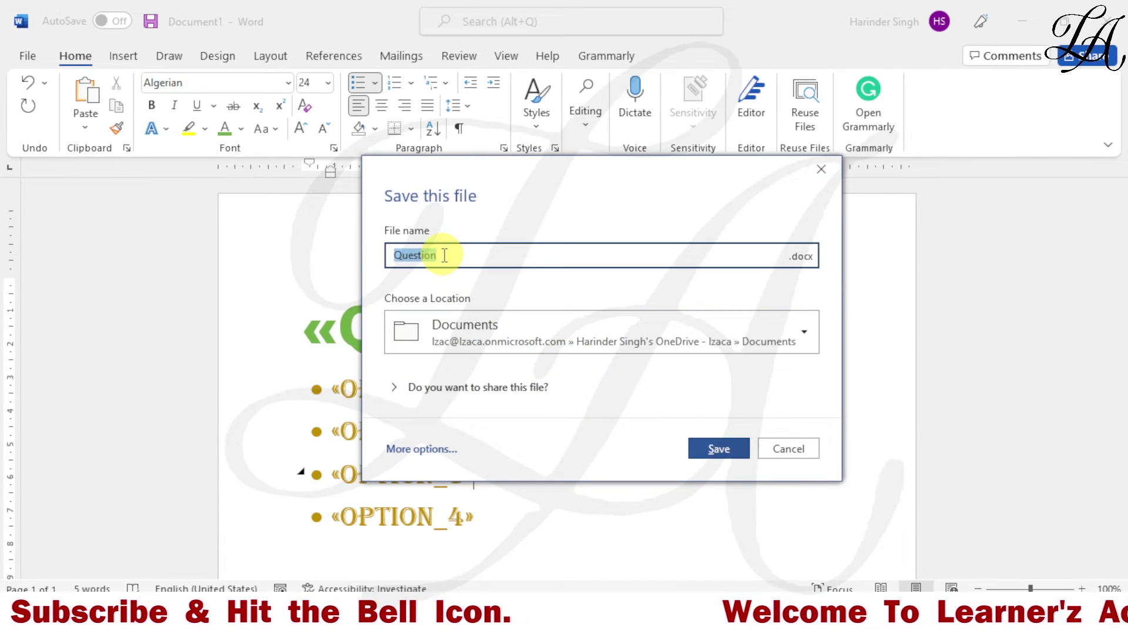
{"action": "type", "text": "st"}
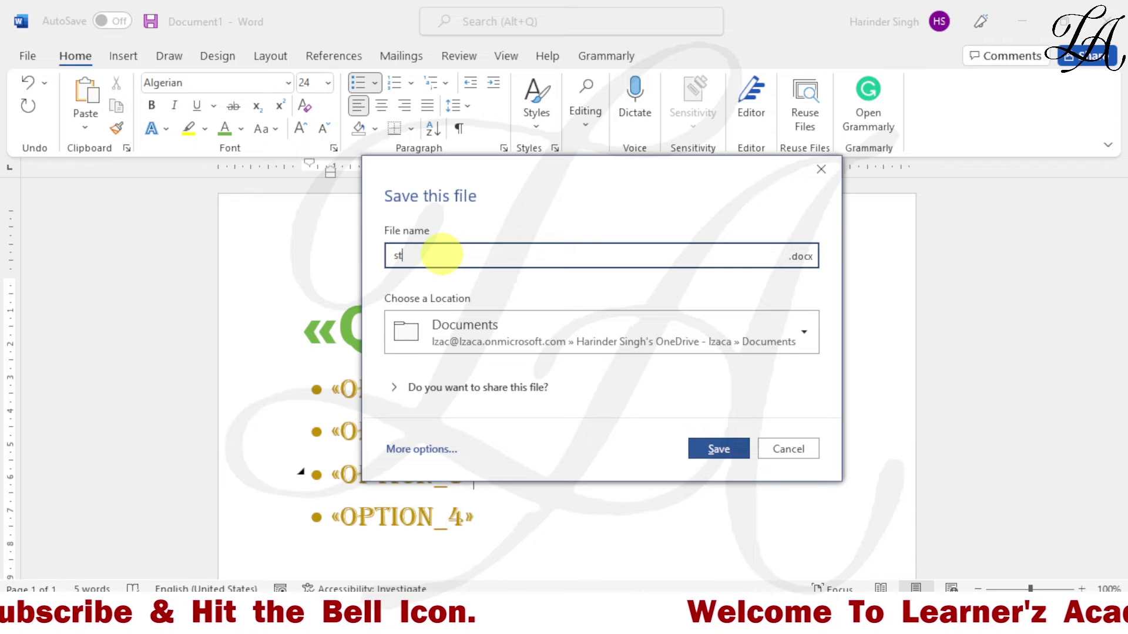
{"action": "type", "text": "uden"}
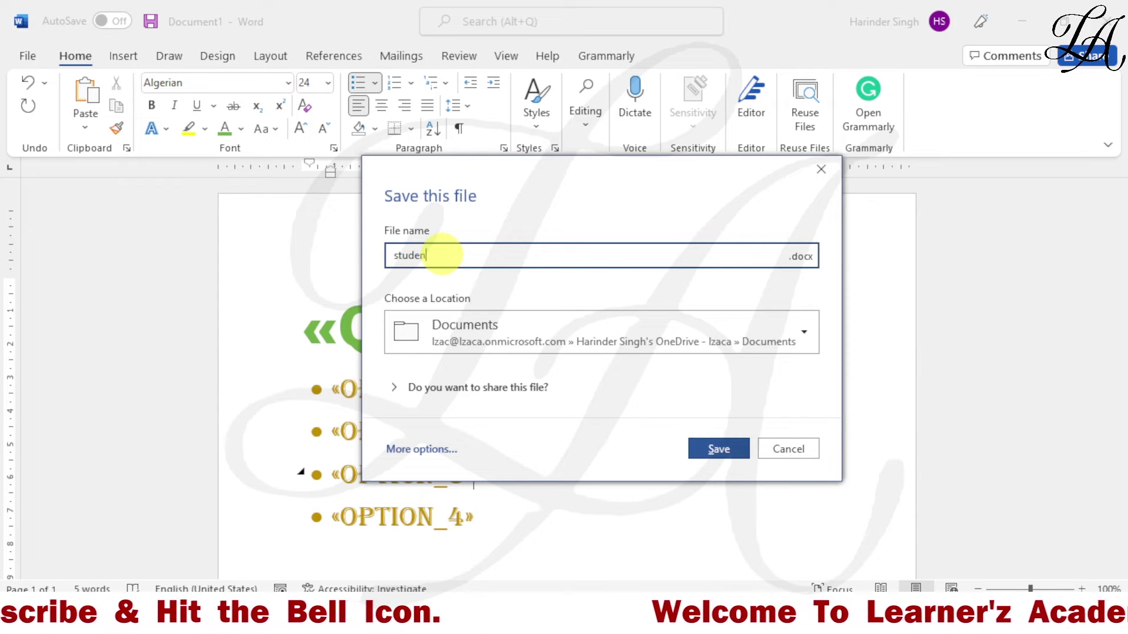
{"action": "type", "text": "t data"}
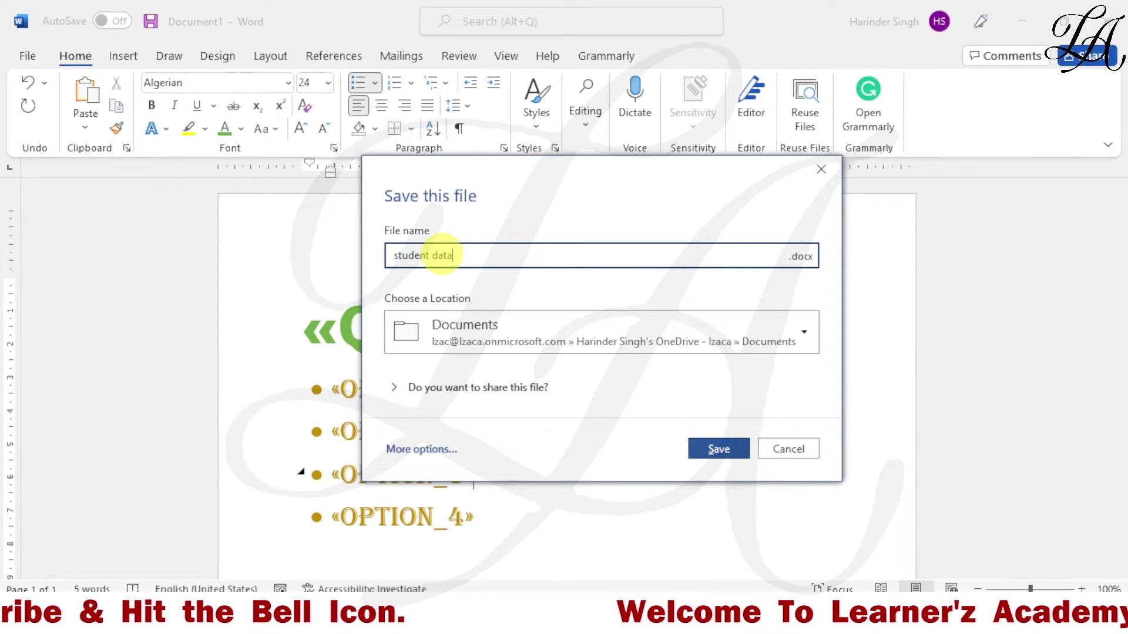
{"action": "left_click", "coordinate": [470, 346]}
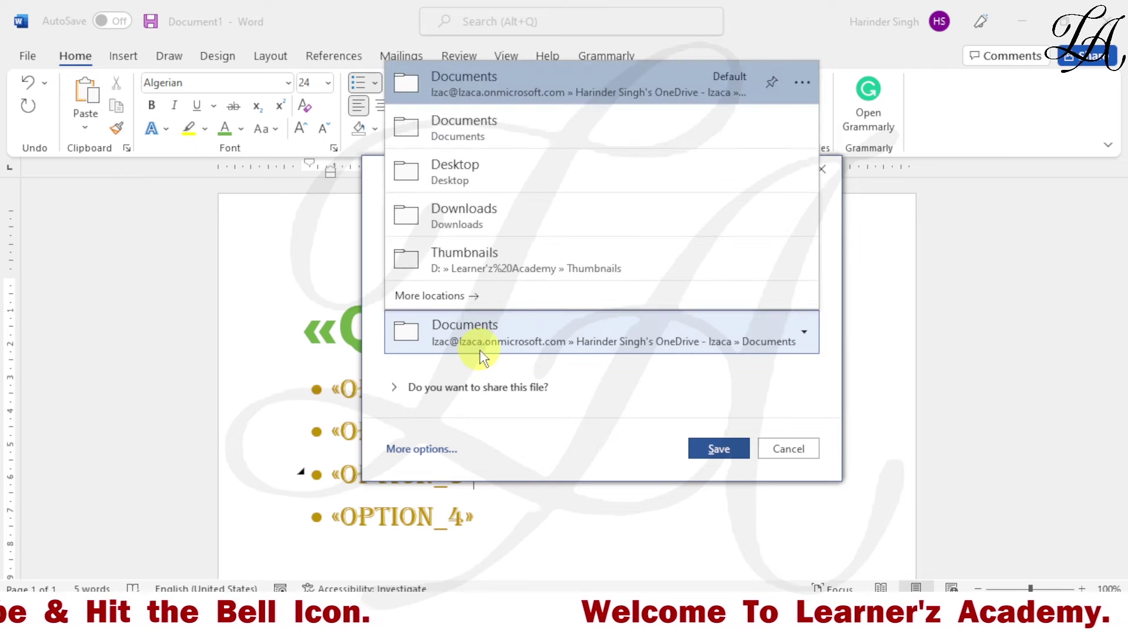
{"action": "left_click", "coordinate": [457, 182]}
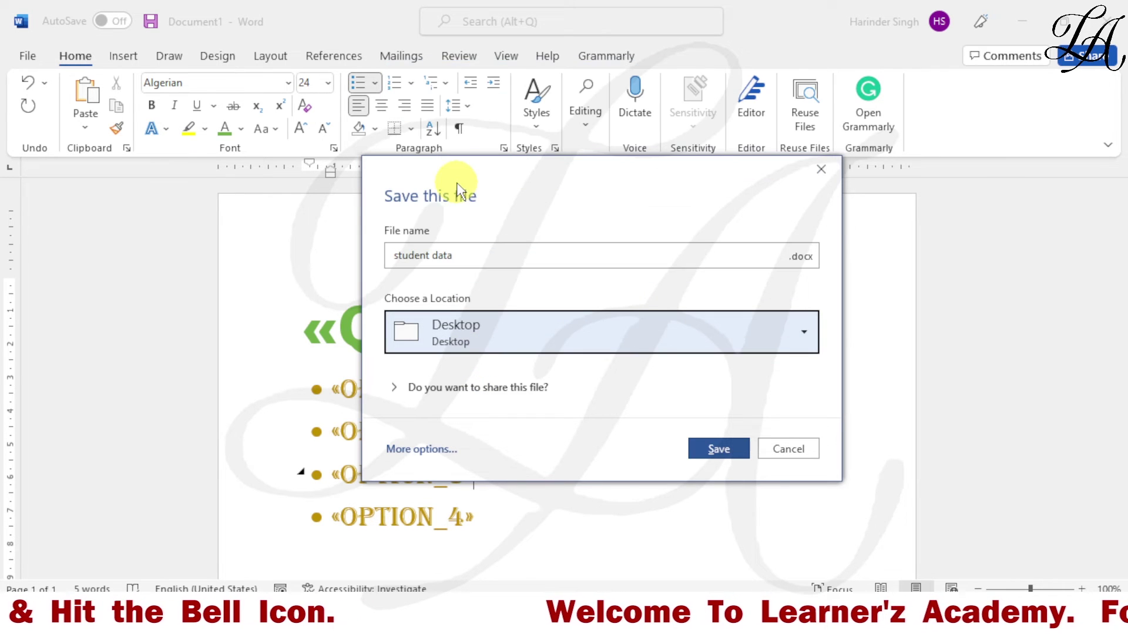
{"action": "left_click", "coordinate": [726, 449]}
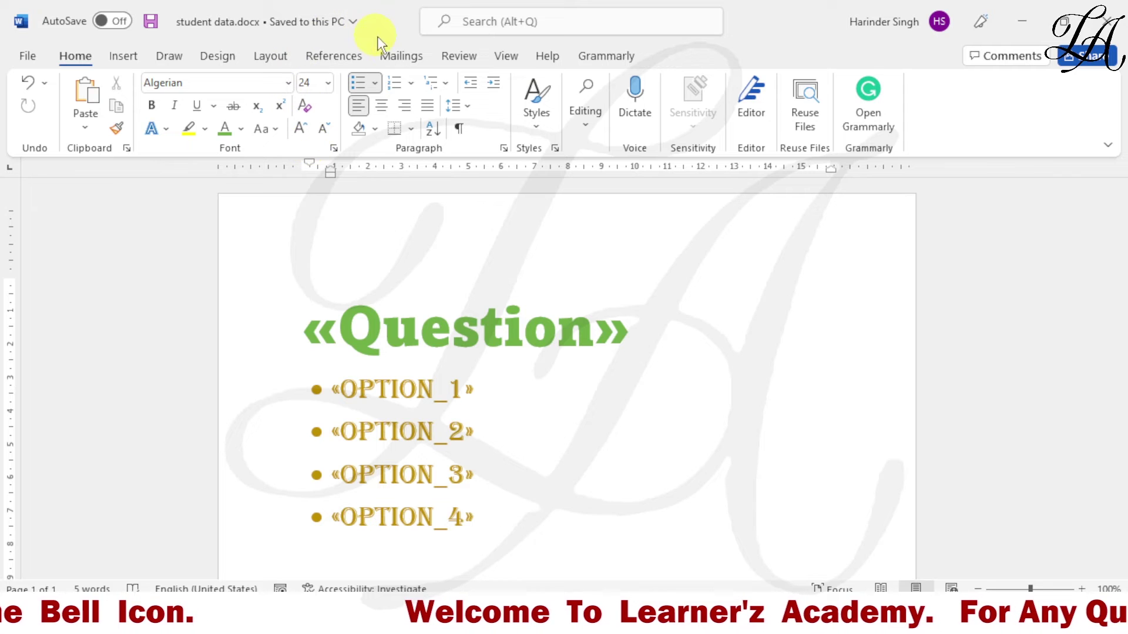
- Run the merge error check, completing the merge without pausing and reporting errors in a new document
{"action": "left_click", "coordinate": [395, 56]}
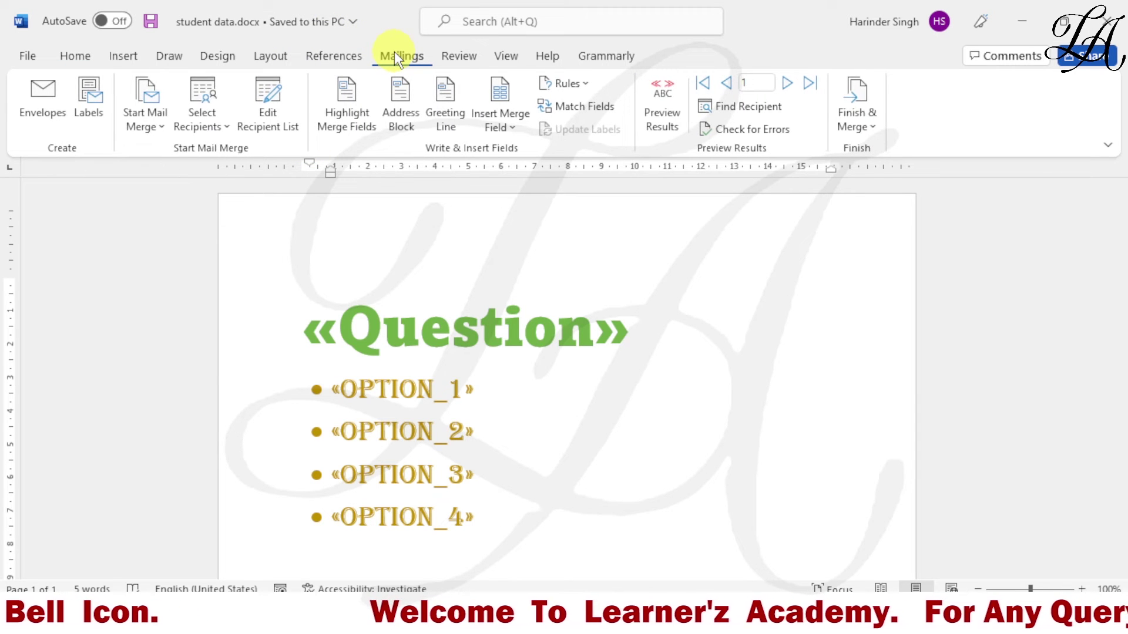
{"action": "left_click", "coordinate": [743, 128]}
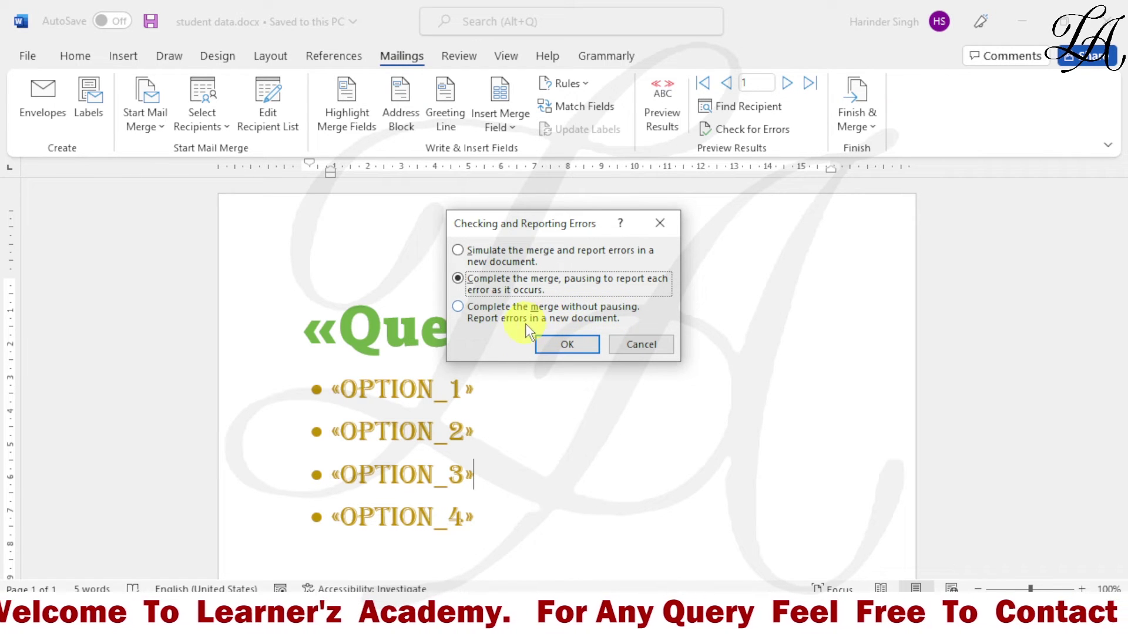
{"action": "left_click", "coordinate": [487, 321]}
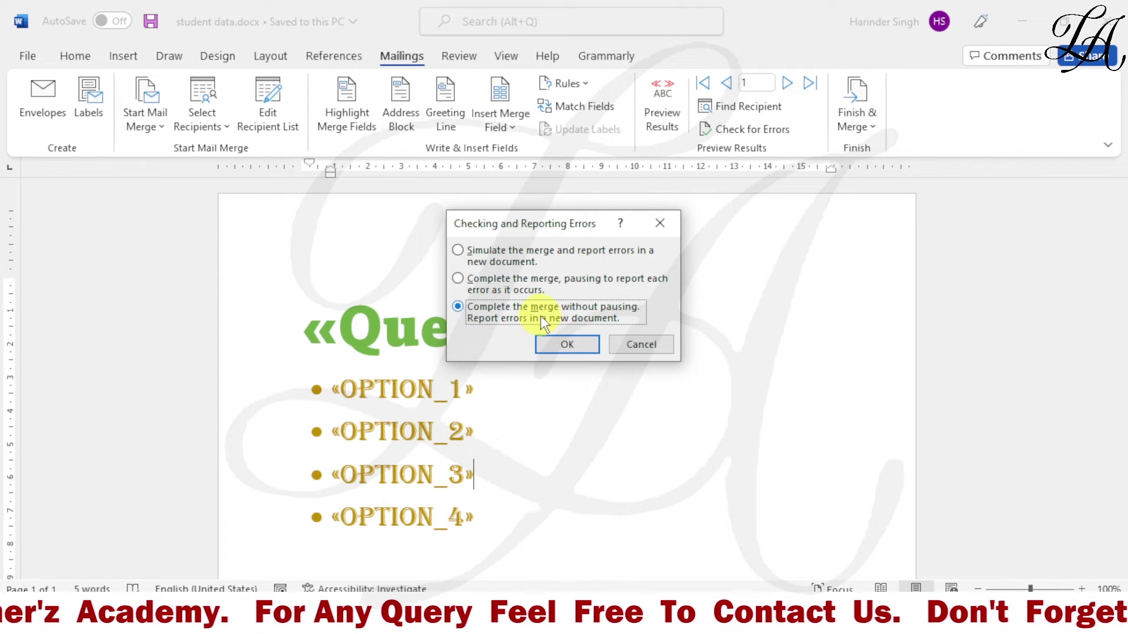
{"action": "left_click", "coordinate": [563, 344]}
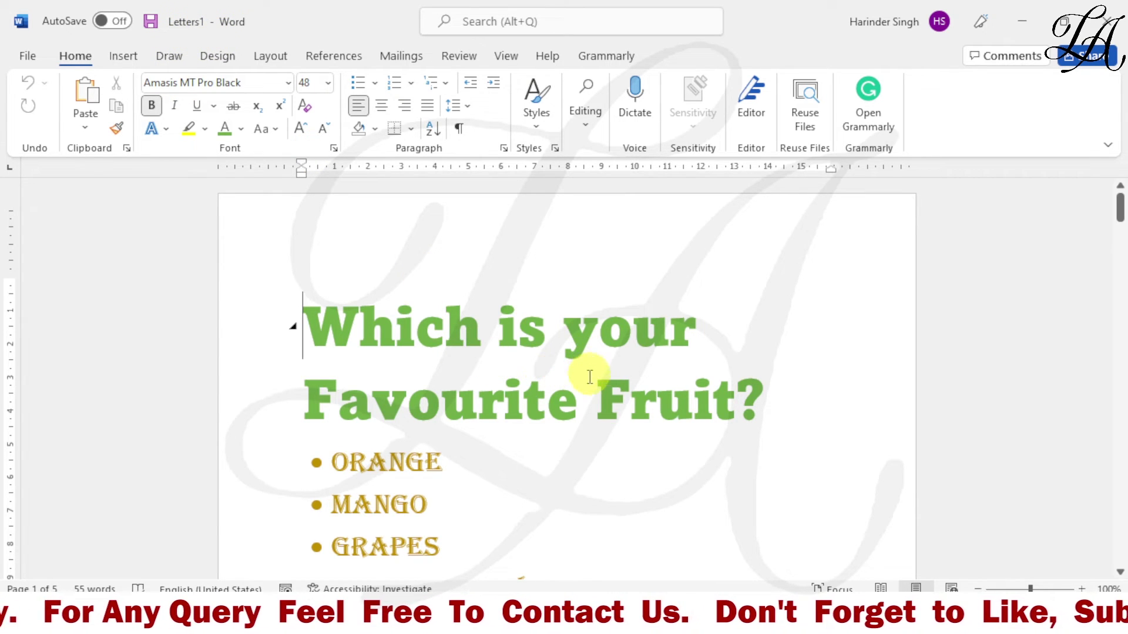
- Review the questions and their answer options on the pages of the merged document
{"action": "scroll", "coordinate": [360, 397], "scroll_direction": "down", "scroll_amount": 1}
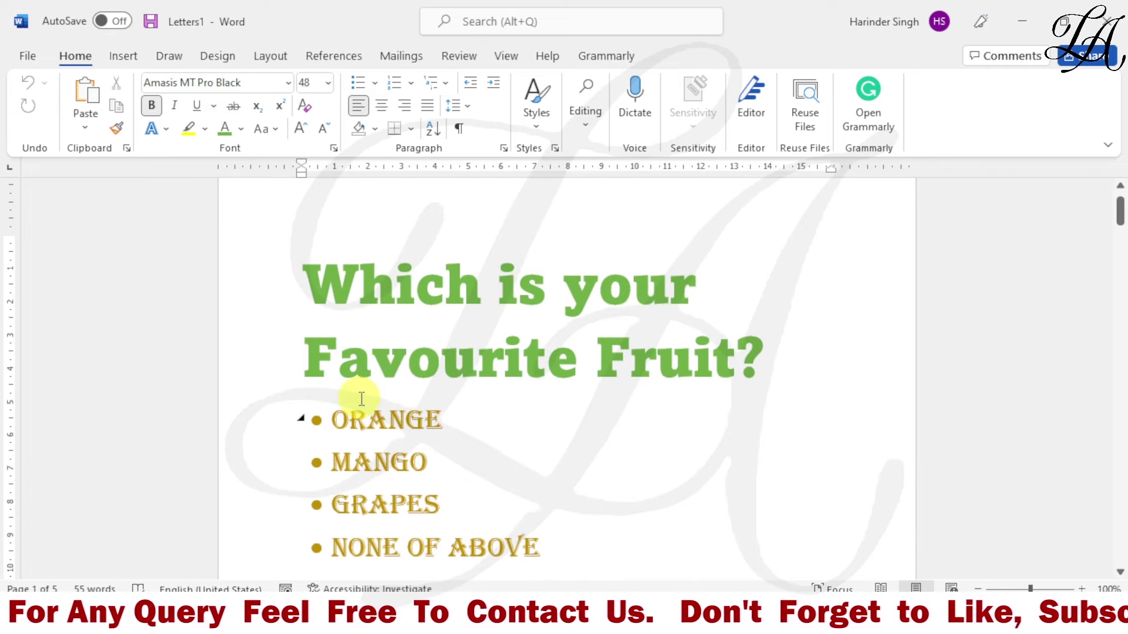
{"action": "scroll", "coordinate": [375, 525], "scroll_direction": "down", "scroll_amount": 2}
{"action": "scroll", "coordinate": [478, 494], "scroll_direction": "down", "scroll_amount": 10}
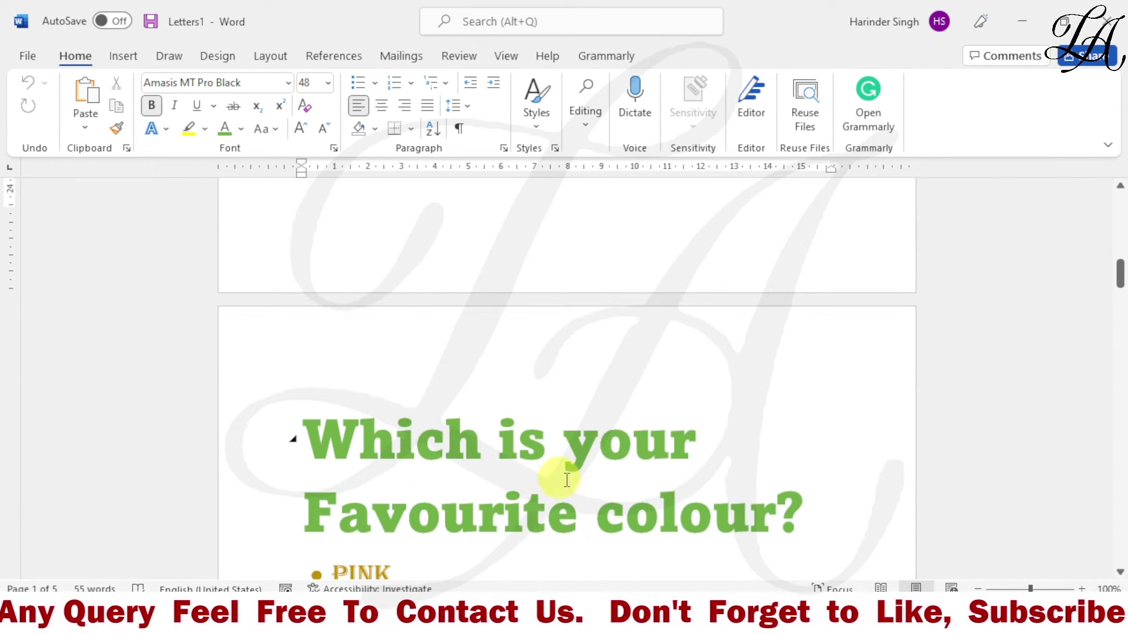
{"action": "scroll", "coordinate": [675, 526], "scroll_direction": "down", "scroll_amount": 10}
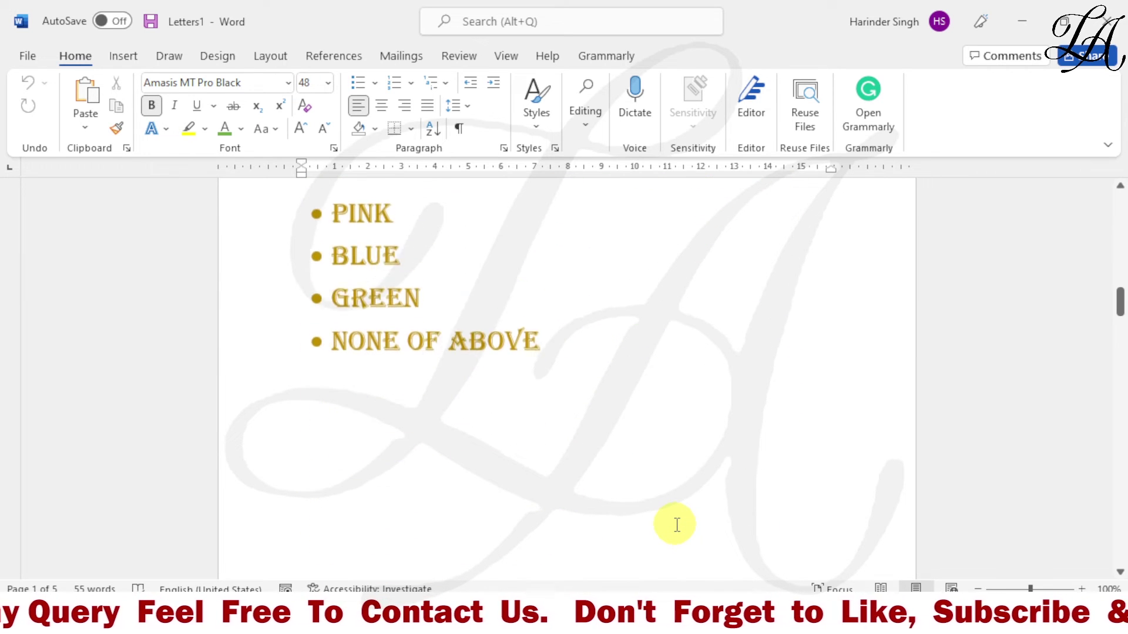
{"action": "scroll", "coordinate": [678, 526], "scroll_direction": "down", "scroll_amount": 8}
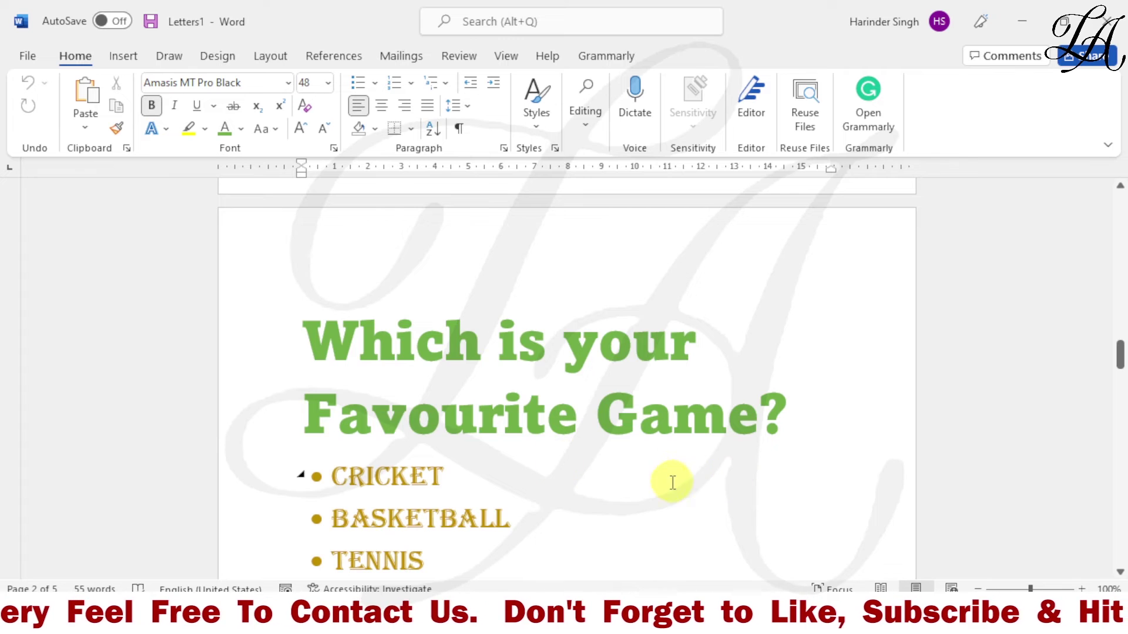
{"action": "scroll", "coordinate": [680, 482], "scroll_direction": "down", "scroll_amount": 3}
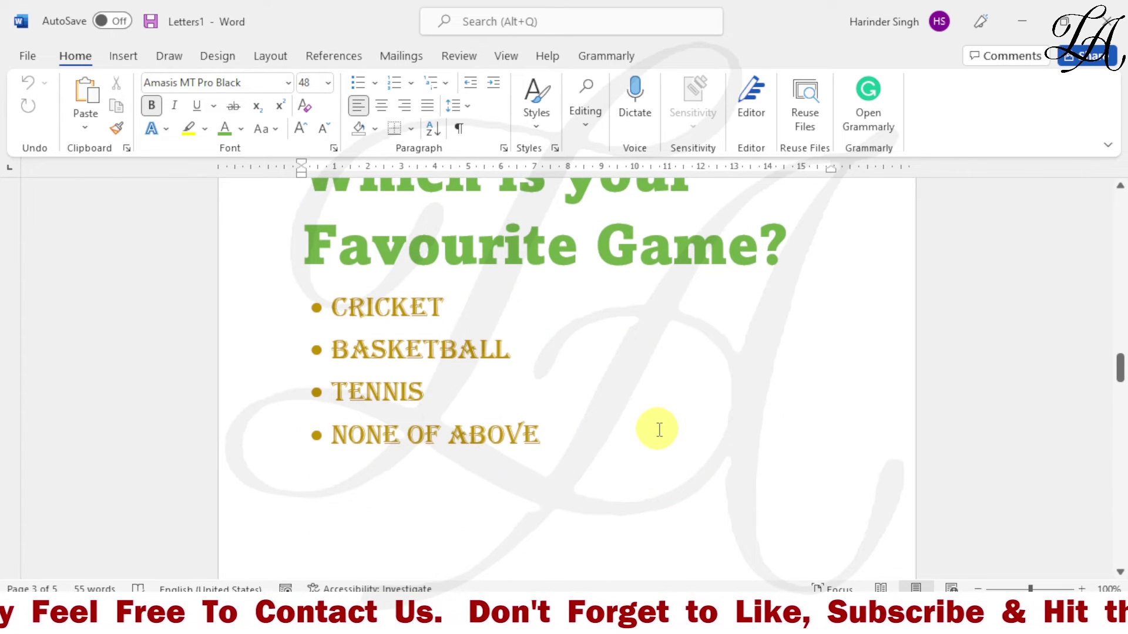